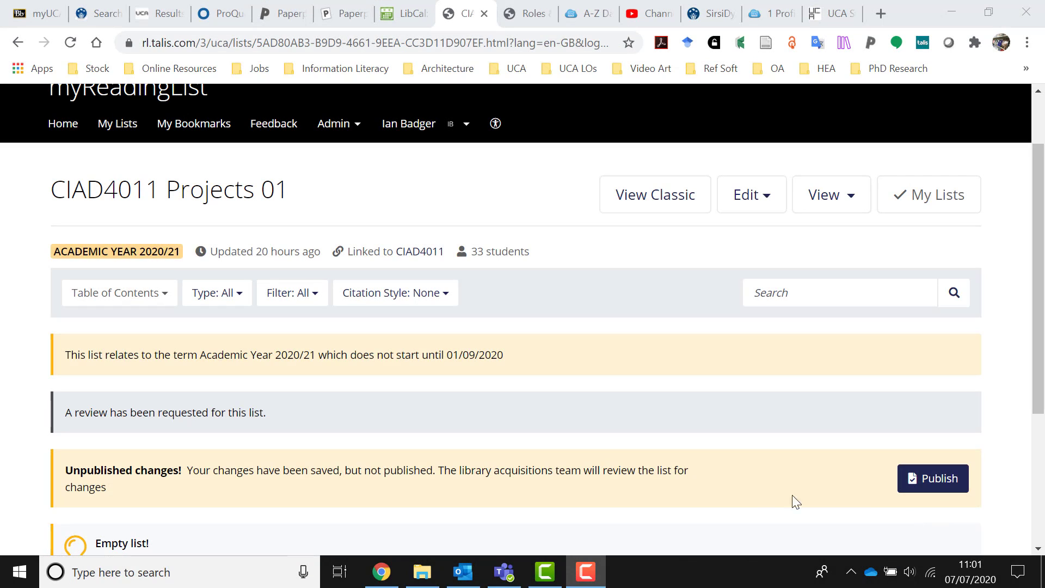
- Add a section titled "Week 1" to the empty reading list and save it without a description
{"action": "scroll", "coordinate": [521, 368], "scroll_direction": "down", "scroll_amount": 2}
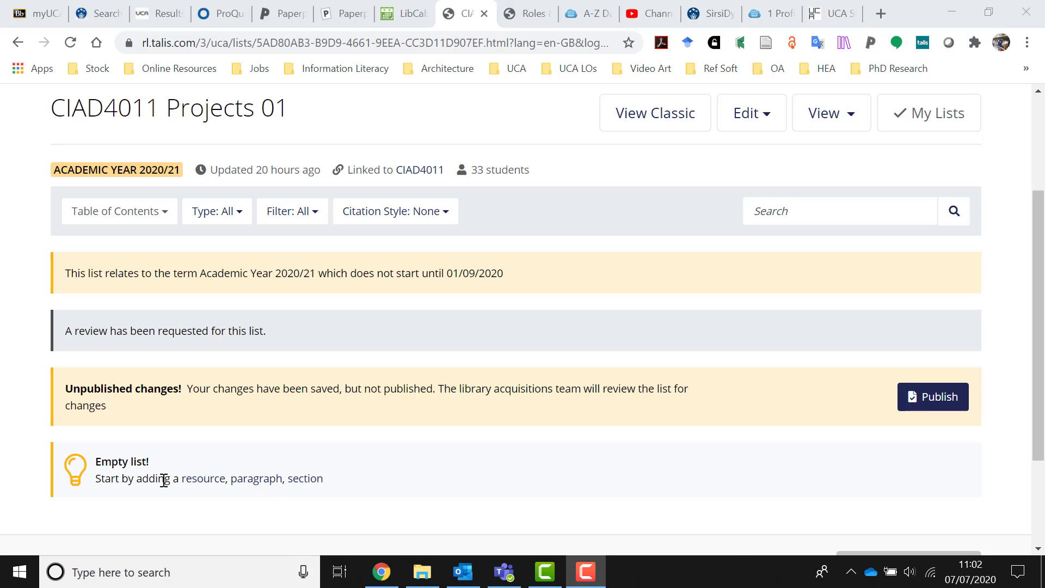
{"action": "left_click", "coordinate": [317, 485]}
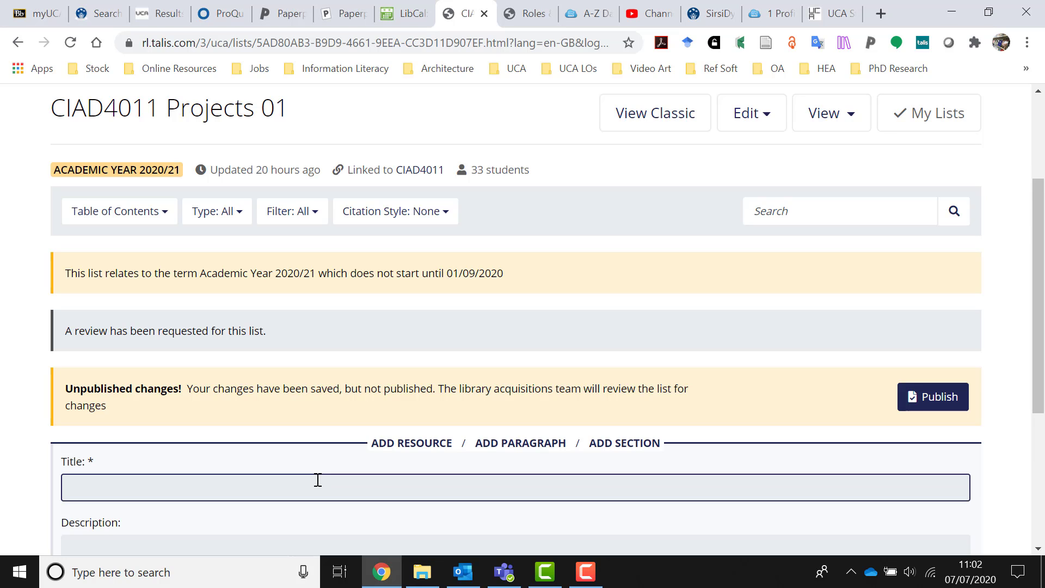
{"action": "type", "text": "Week 1"}
{"action": "scroll", "coordinate": [316, 481], "scroll_direction": "down", "scroll_amount": 3}
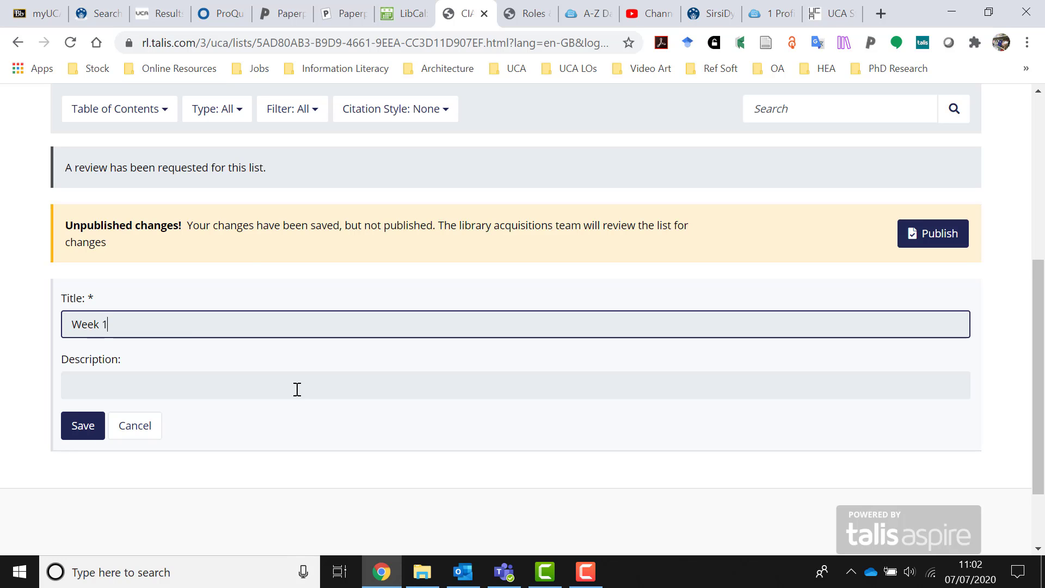
{"action": "left_click", "coordinate": [272, 383]}
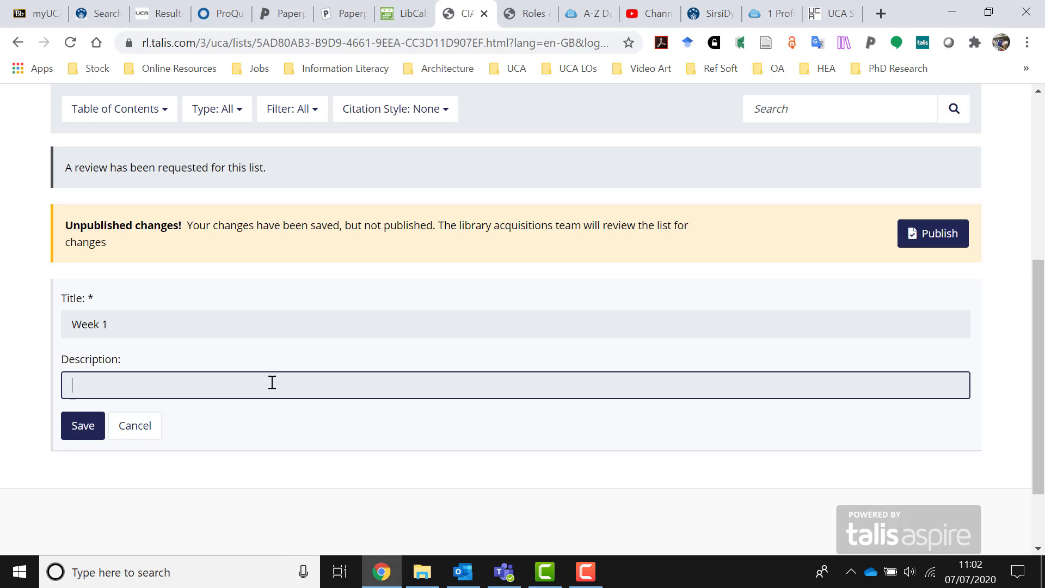
{"action": "left_click", "coordinate": [83, 425]}
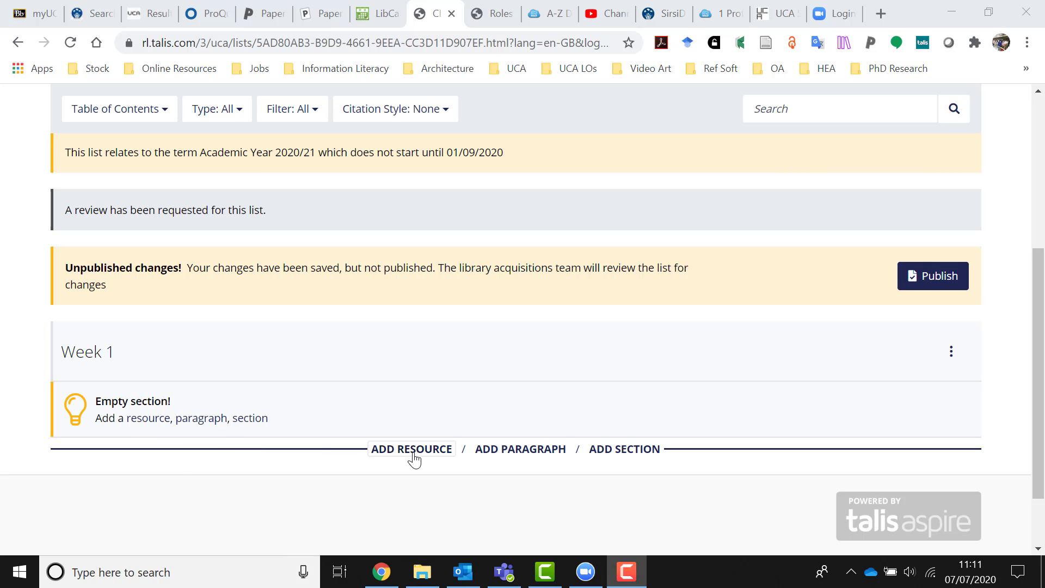
- Add a second section titled "Week 2" below the Week 1 section and save it
{"action": "left_click", "coordinate": [661, 450]}
{"action": "type", "text": "Week 2"}
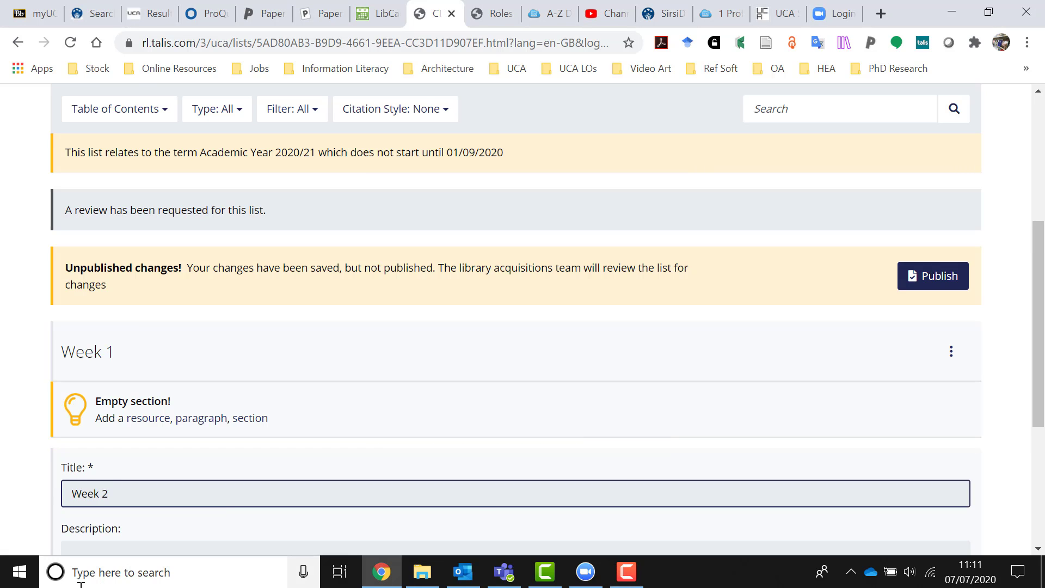
{"action": "scroll", "coordinate": [236, 490], "scroll_direction": "down", "scroll_amount": 3}
{"action": "left_click", "coordinate": [69, 435]}
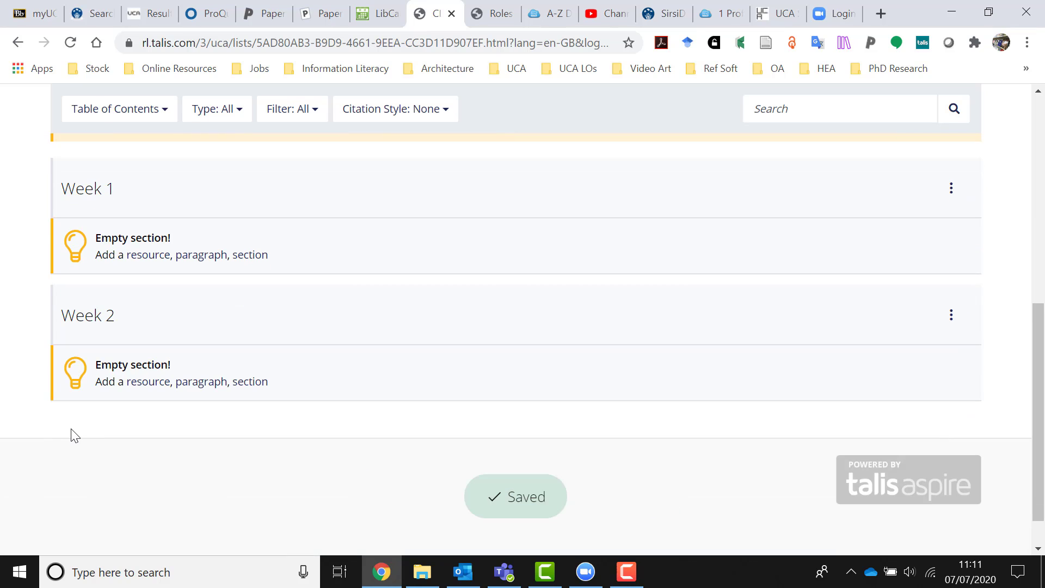
- Add a subsection titled "Films" inside the Week 1 section and save it
{"action": "mouse_move", "coordinate": [147, 216]}
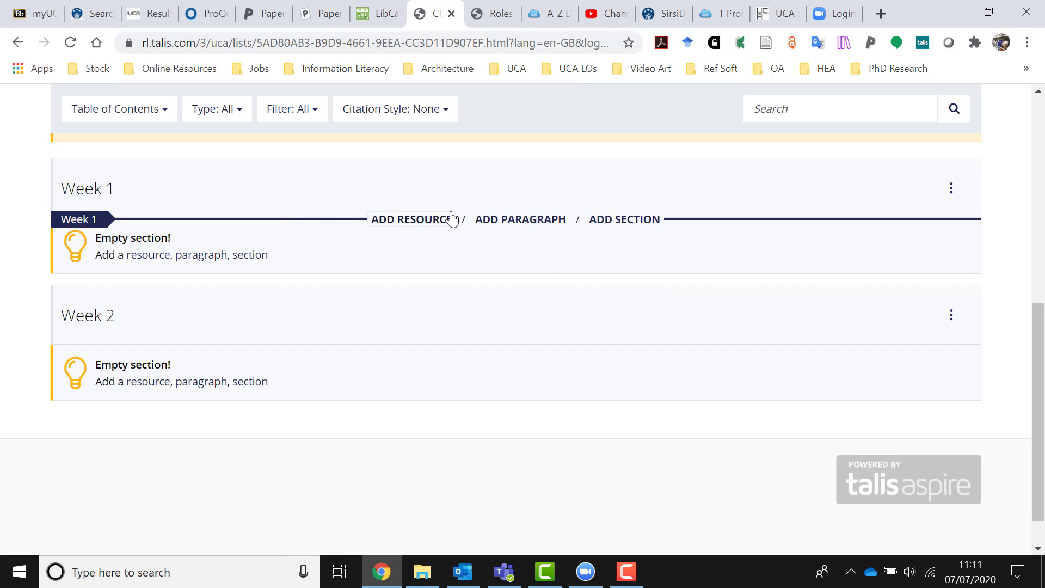
{"action": "left_click", "coordinate": [638, 220]}
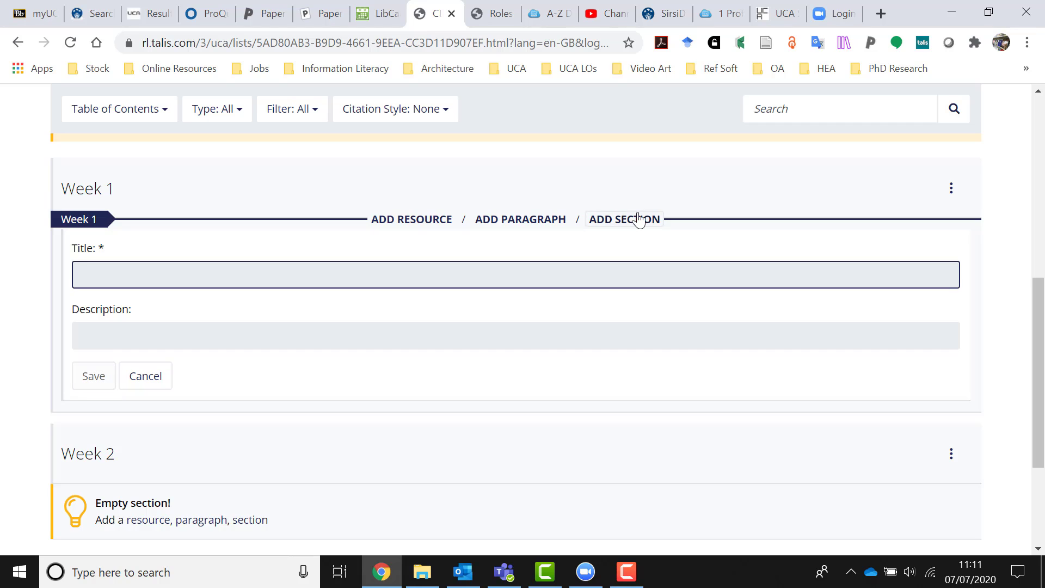
{"action": "type", "text": "Films"}
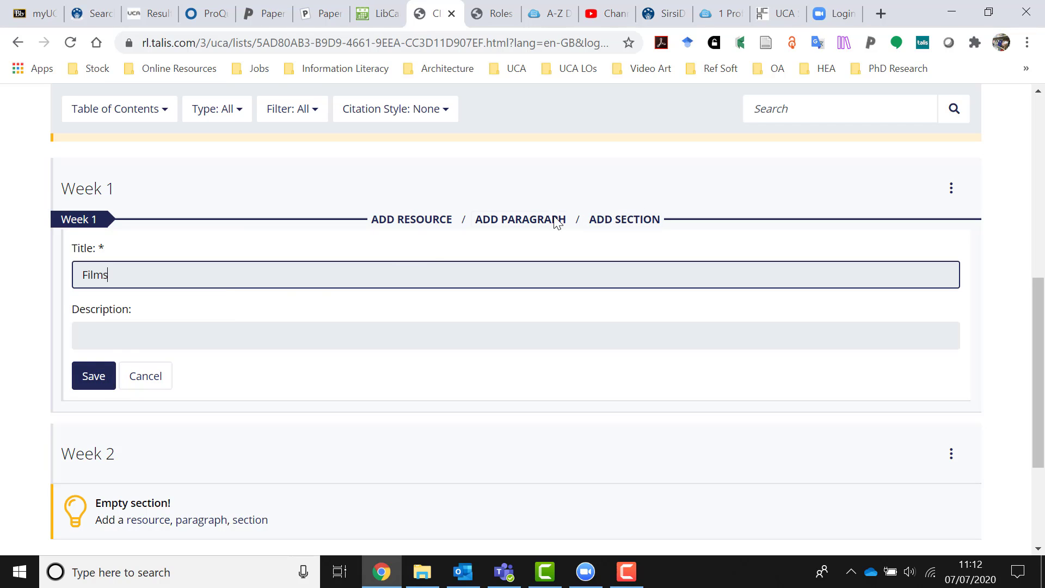
{"action": "left_click", "coordinate": [91, 375]}
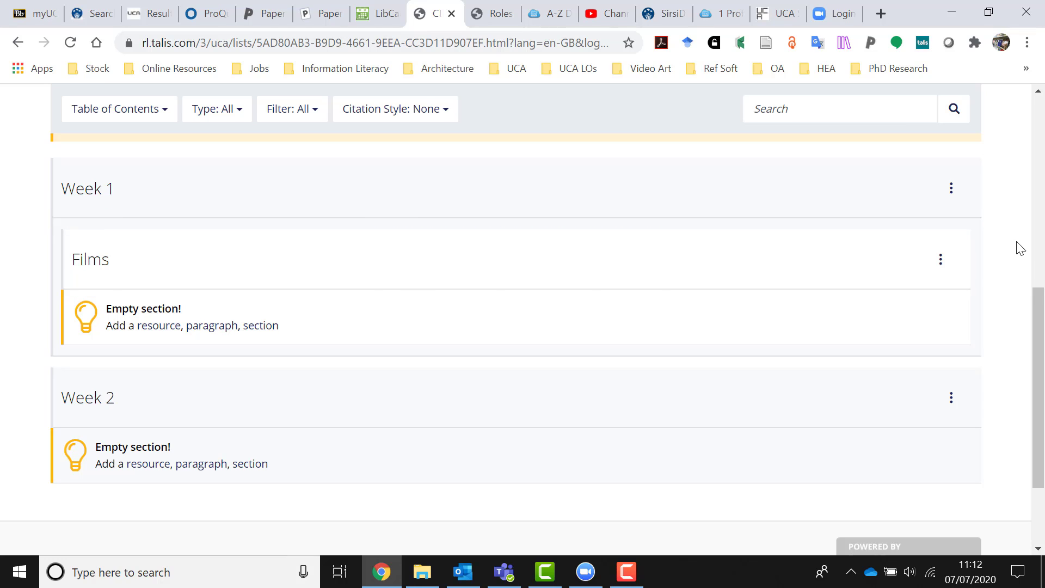
- Move the Films section down twice, out of Week 1 and into the Week 2 section
{"action": "left_click", "coordinate": [941, 272]}
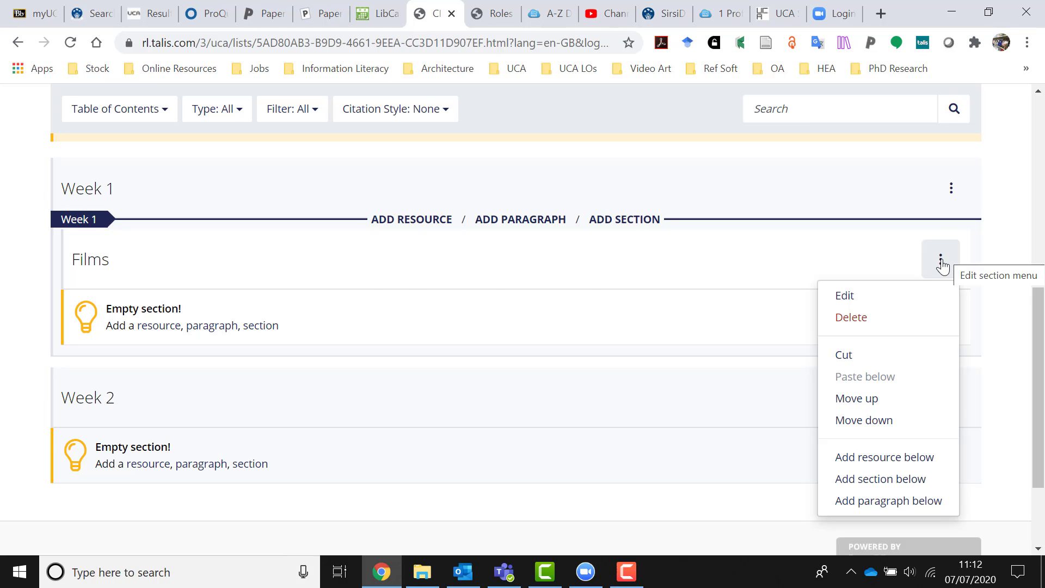
{"action": "left_click", "coordinate": [894, 421]}
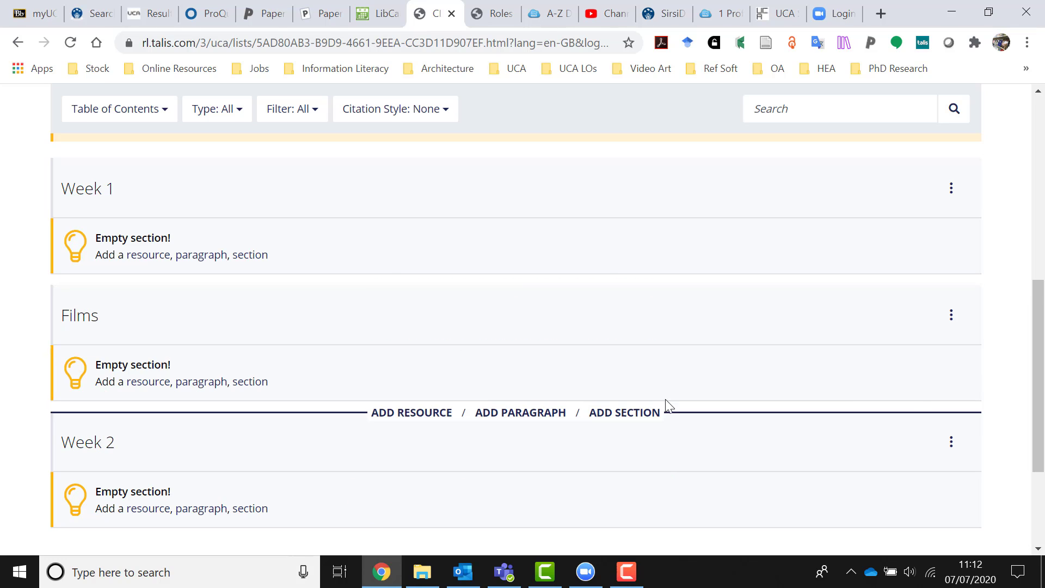
{"action": "left_click", "coordinate": [952, 315]}
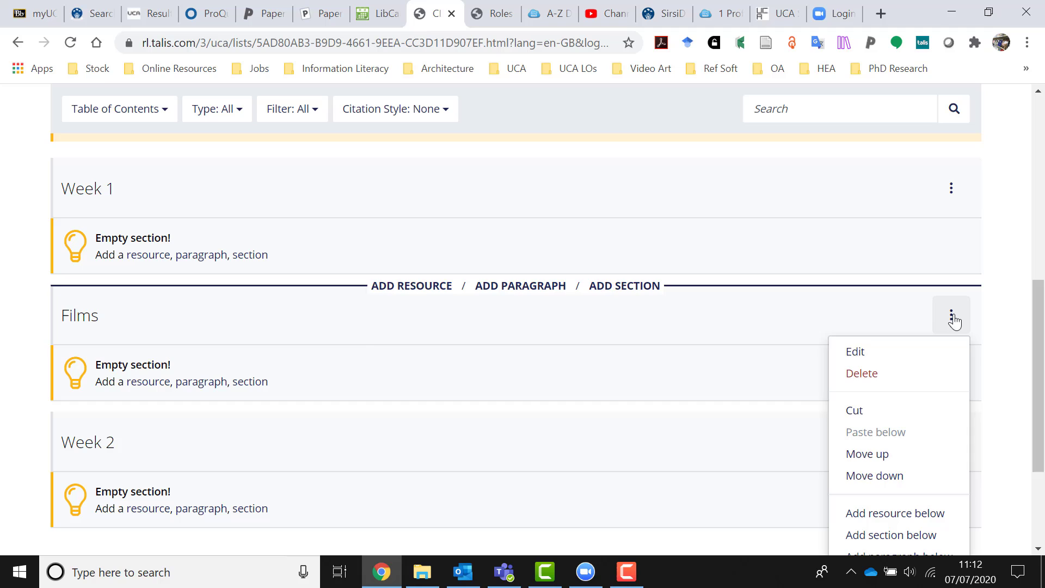
{"action": "left_click", "coordinate": [905, 477]}
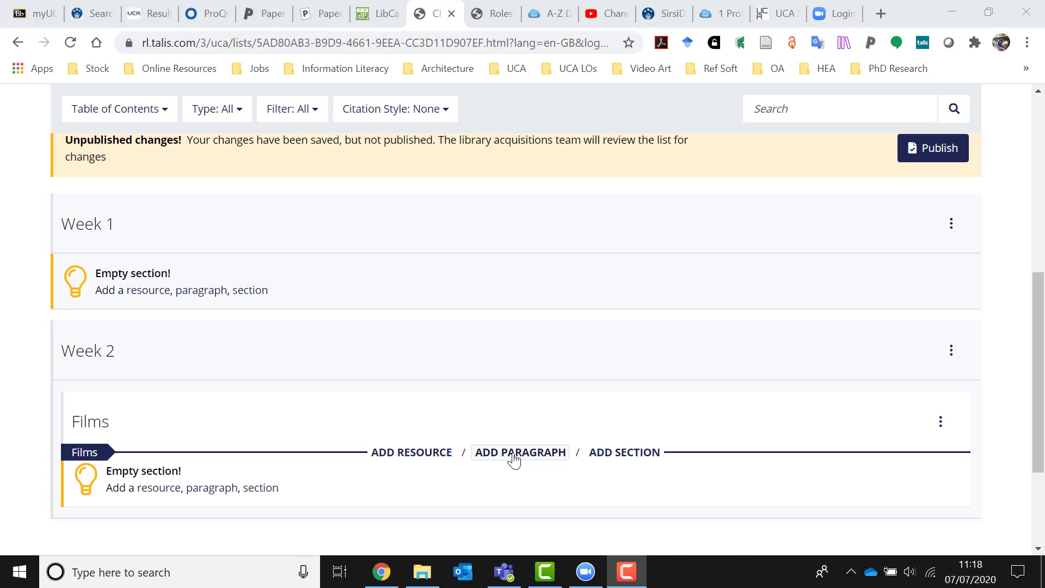
- Add the paragraph "Watch two films in advance of next week" to the Films section and save it
{"action": "left_click", "coordinate": [514, 455]}
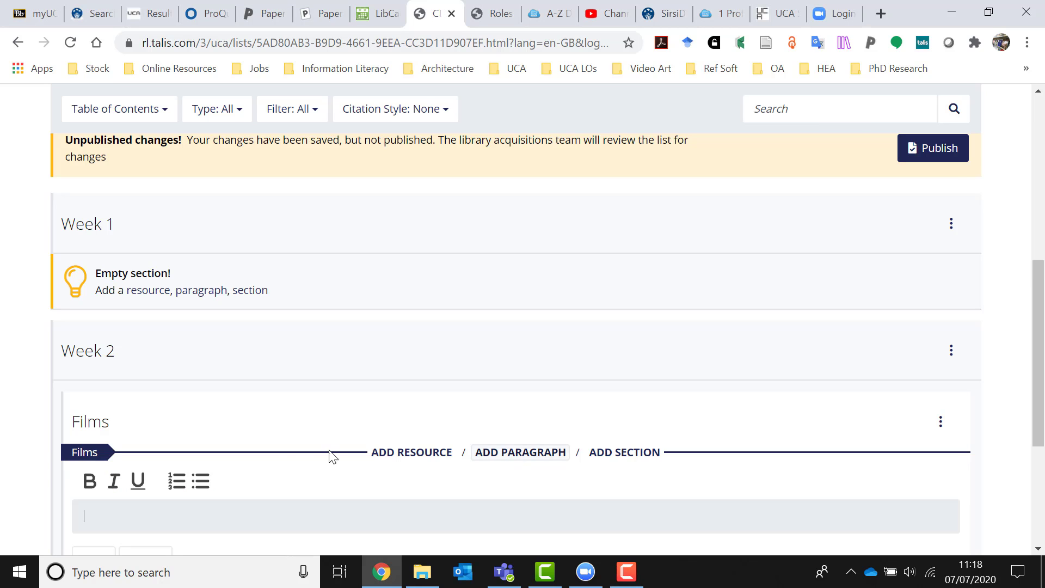
{"action": "right_click", "coordinate": [104, 511]}
{"action": "left_click", "coordinate": [156, 344]}
{"action": "scroll", "coordinate": [176, 383], "scroll_direction": "down", "scroll_amount": 2}
{"action": "left_click", "coordinate": [98, 480]}
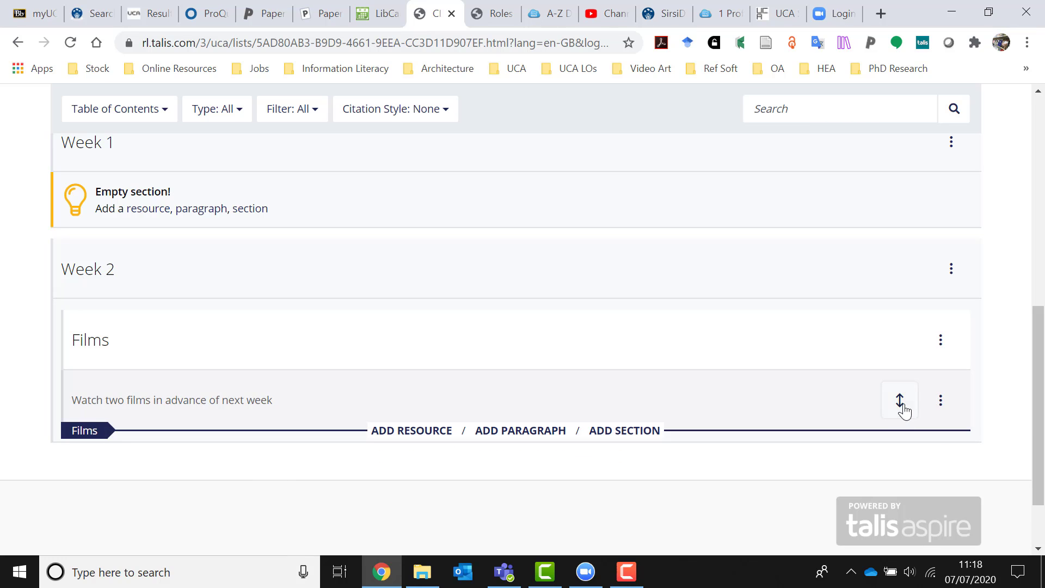
- Move the paragraph out of the Films section to directly below it within Week 2
{"action": "mouse_move", "coordinate": [900, 406]}
{"action": "left_mouse_down"}
{"action": "mouse_move", "coordinate": [900, 380]}
{"action": "mouse_move", "coordinate": [903, 410]}
{"action": "left_mouse_up"}
{"action": "left_click_drag", "start_coordinate": [902, 406], "coordinate": [920, 447]}
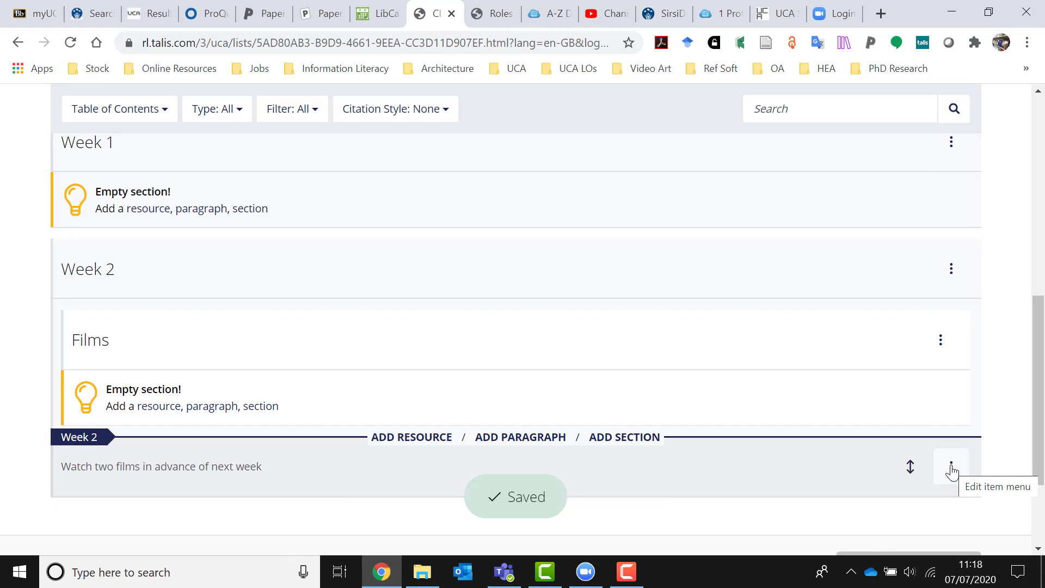
{"action": "left_click", "coordinate": [952, 470]}
{"action": "scroll", "coordinate": [950, 464], "scroll_direction": "down", "scroll_amount": 3}
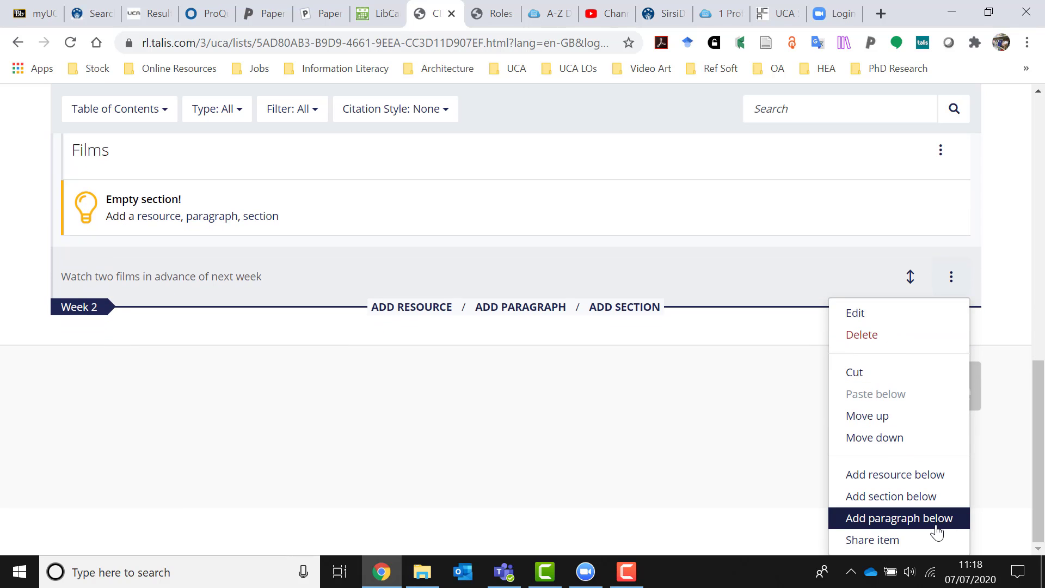
{"action": "left_click", "coordinate": [731, 427]}
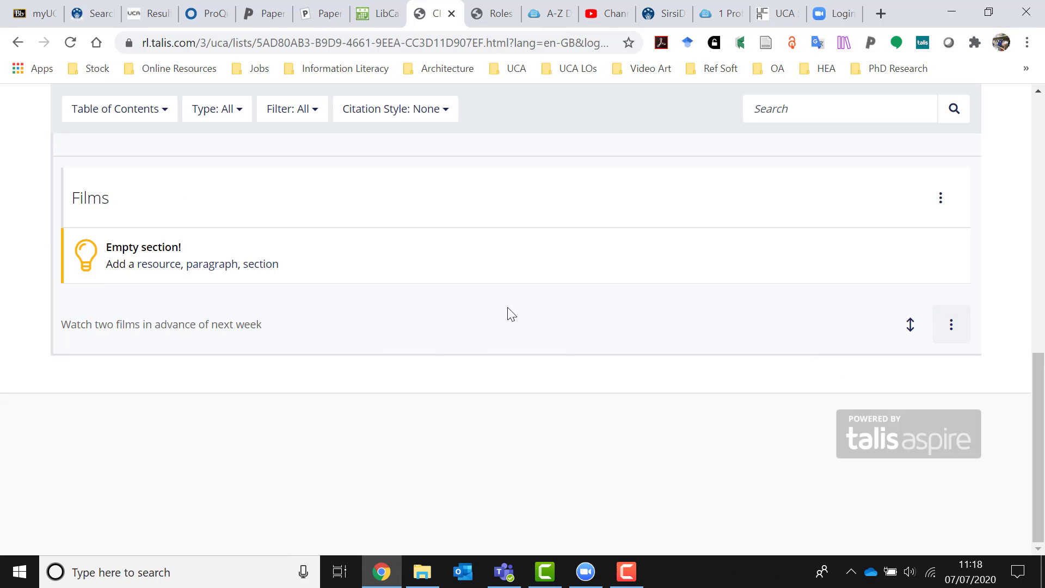
- Use the list's table of contents to jump to the Week 2 section and back to Week 1
{"action": "scroll", "coordinate": [434, 280], "scroll_direction": "up", "scroll_amount": 3}
{"action": "mouse_move", "coordinate": [427, 279]}
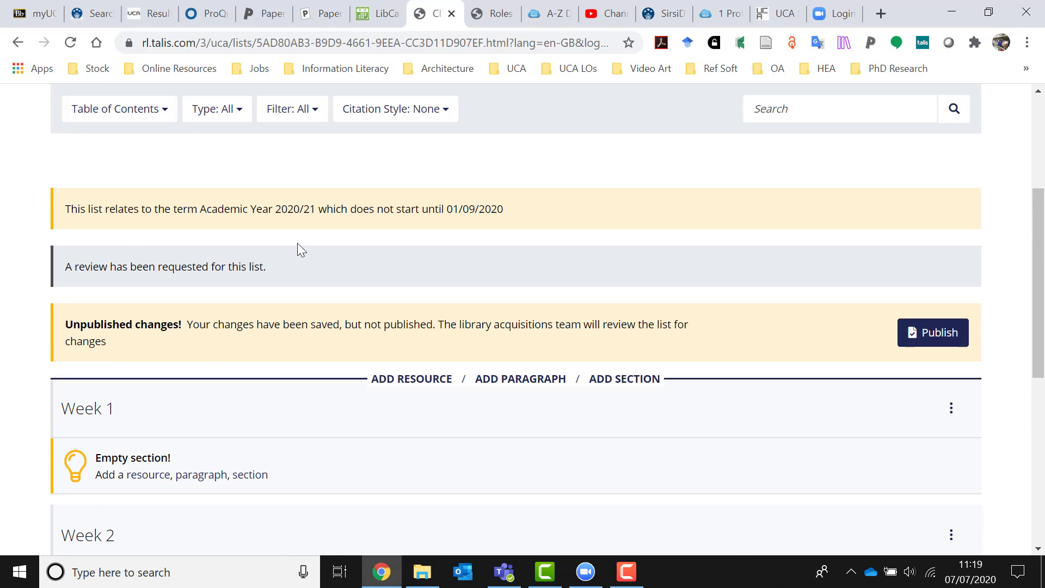
{"action": "left_click", "coordinate": [148, 111]}
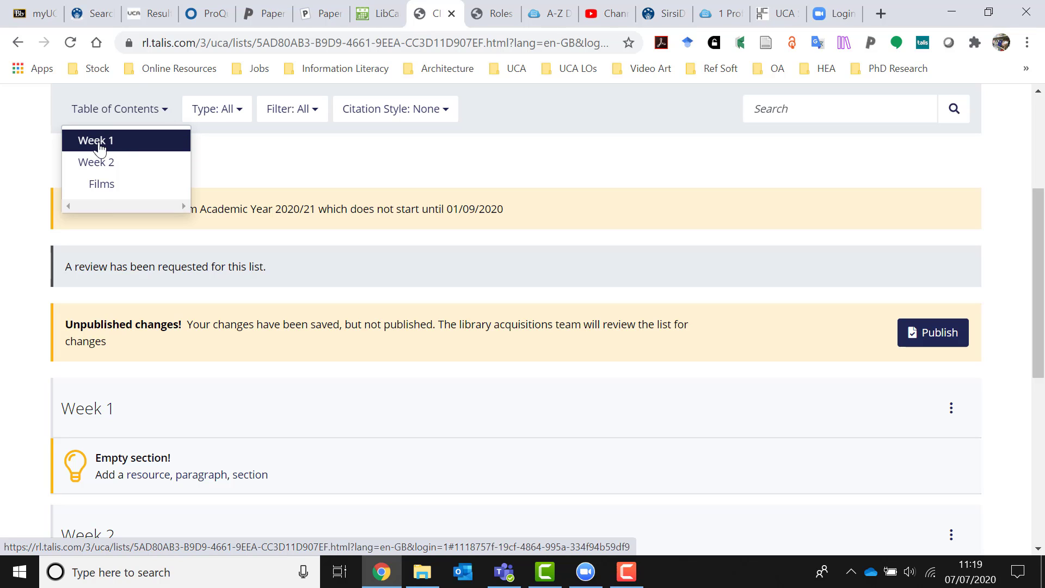
{"action": "left_click", "coordinate": [116, 171]}
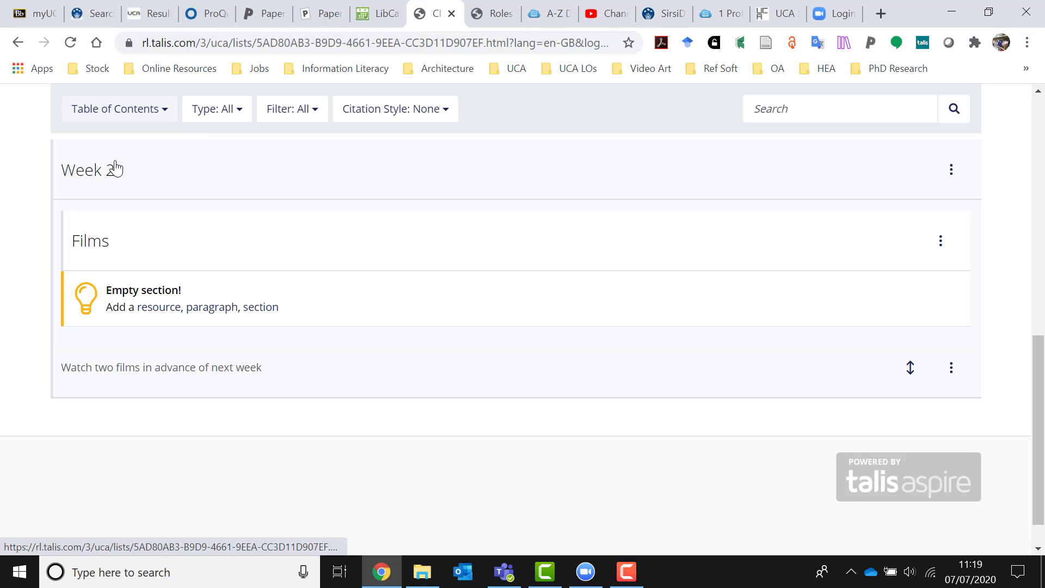
{"action": "left_click", "coordinate": [165, 110]}
{"action": "left_click", "coordinate": [132, 141]}
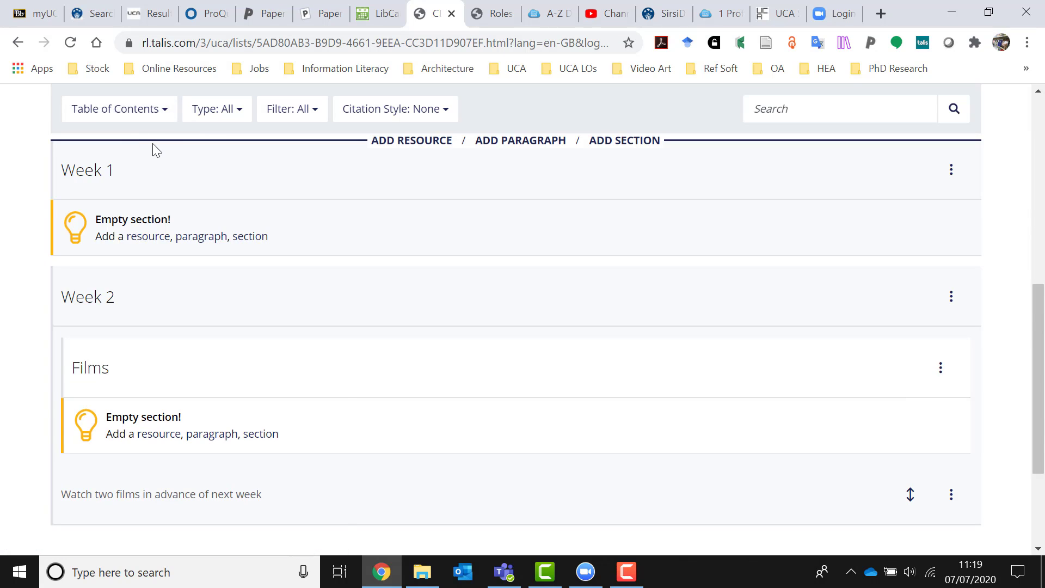